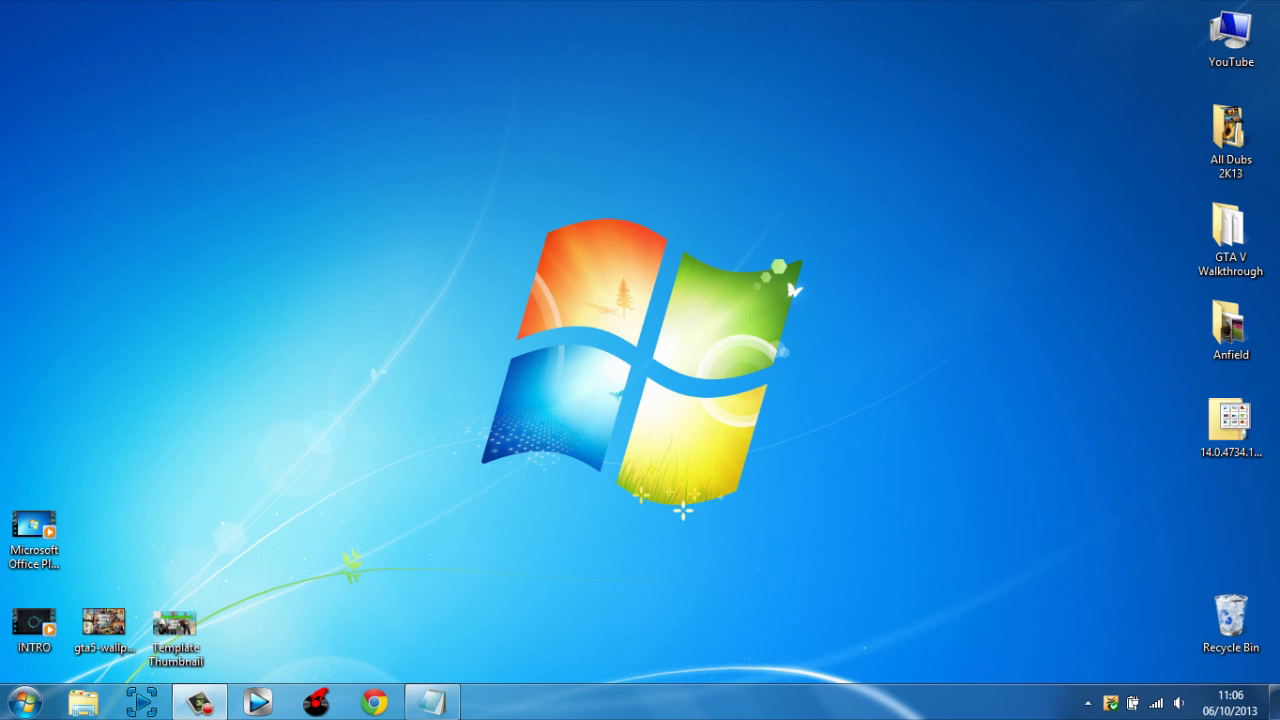
left_click_drag(34, 565, 134, 431)
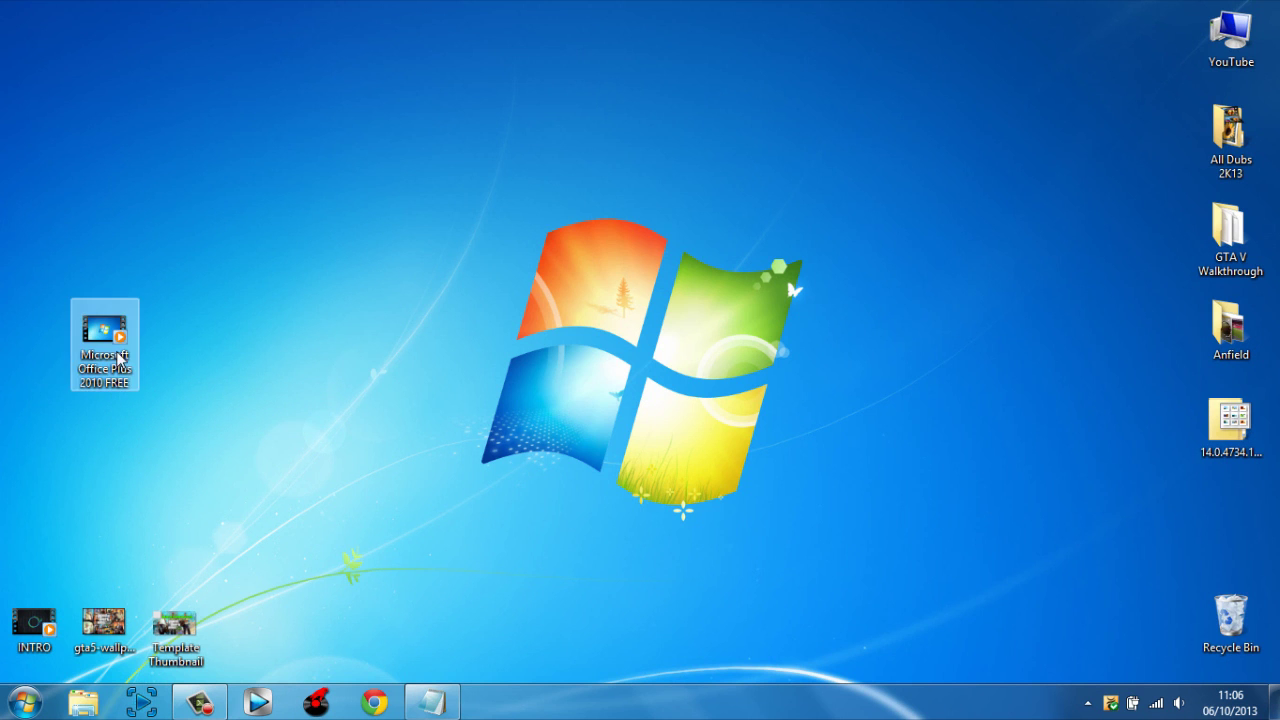
left_click_drag(120, 360, 60, 540)
left_click(209, 540)
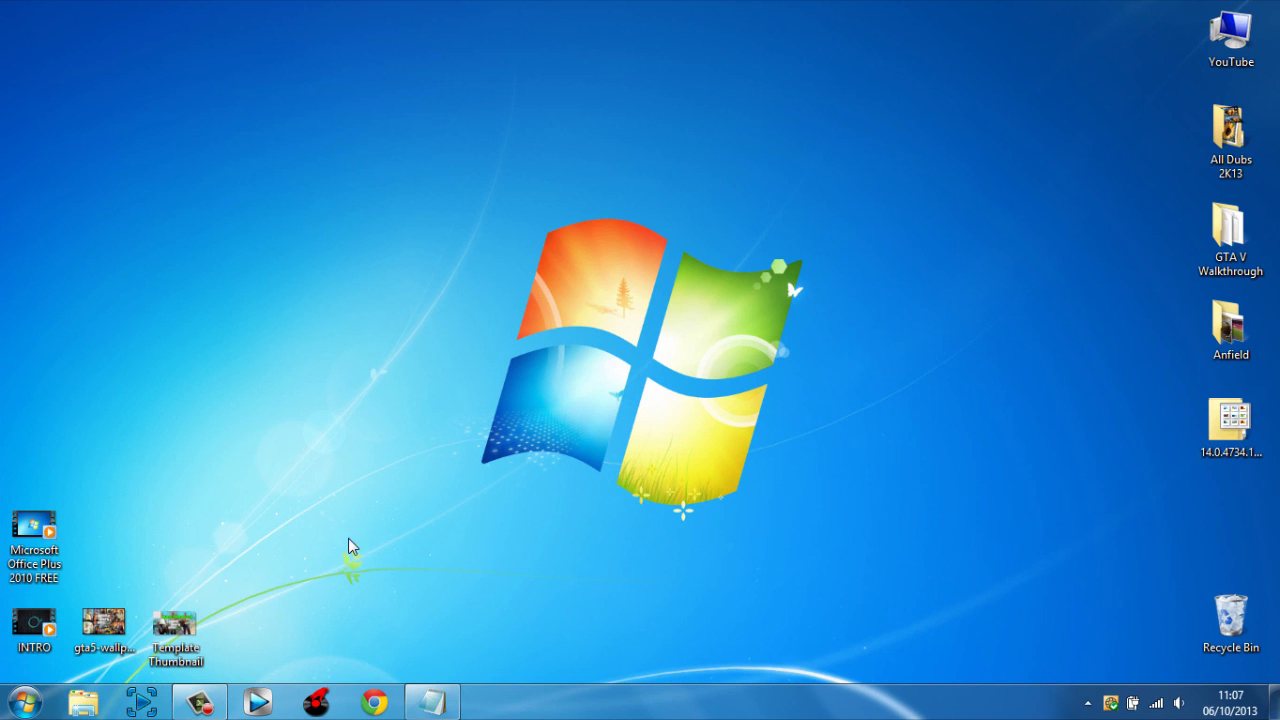
- Open Chrome and search Google for utorrent
left_click(387, 705)
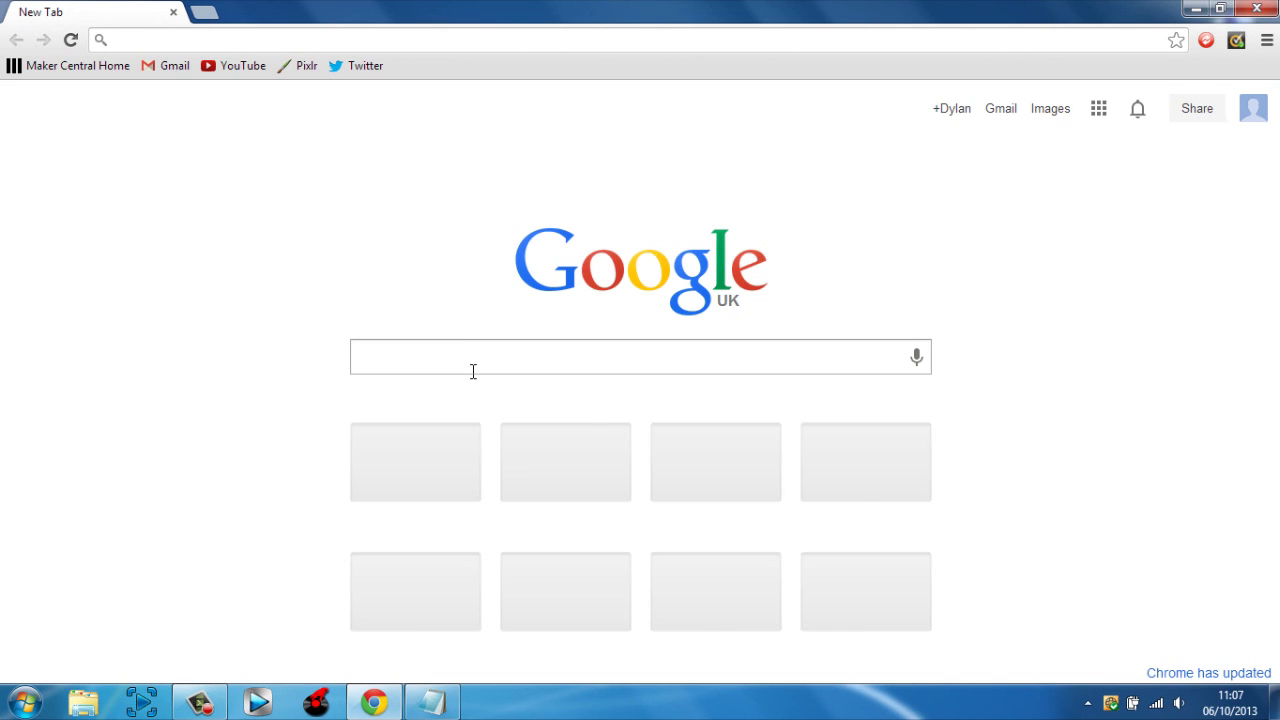
type("uorre")
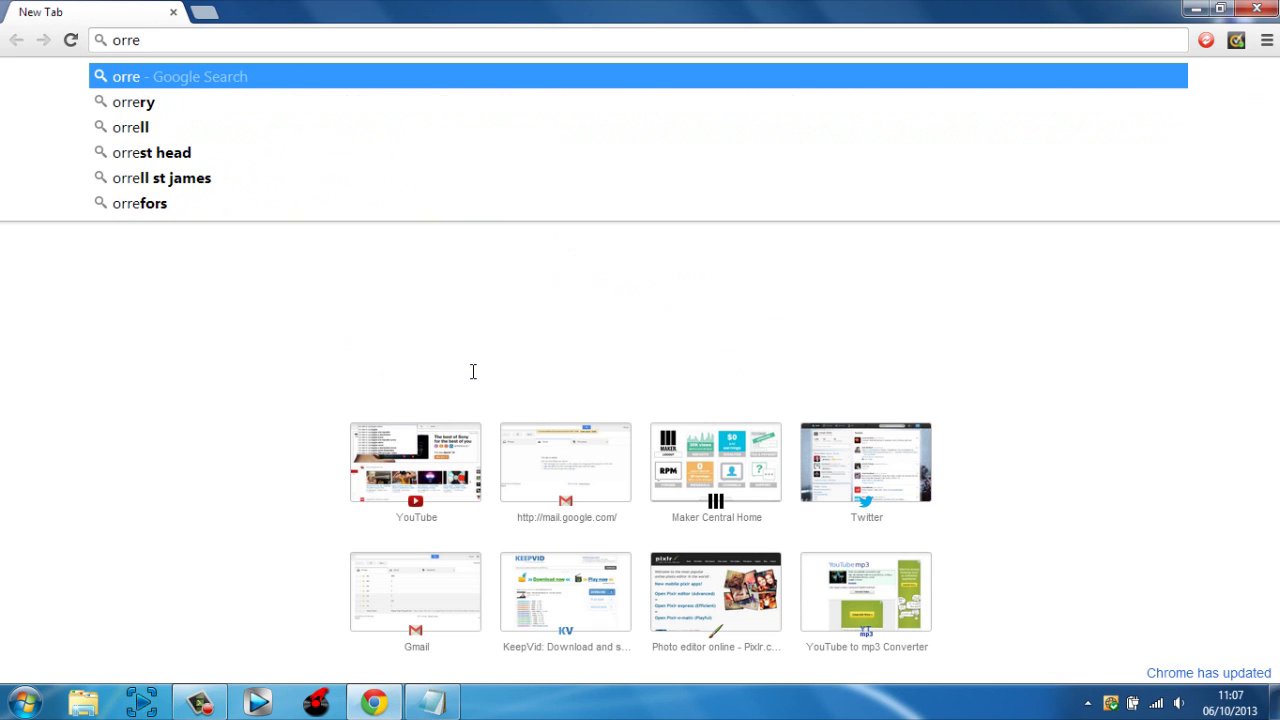
key("BackSpace")
key("BackSpace")
key("BackSpace")
key("BackSpace")
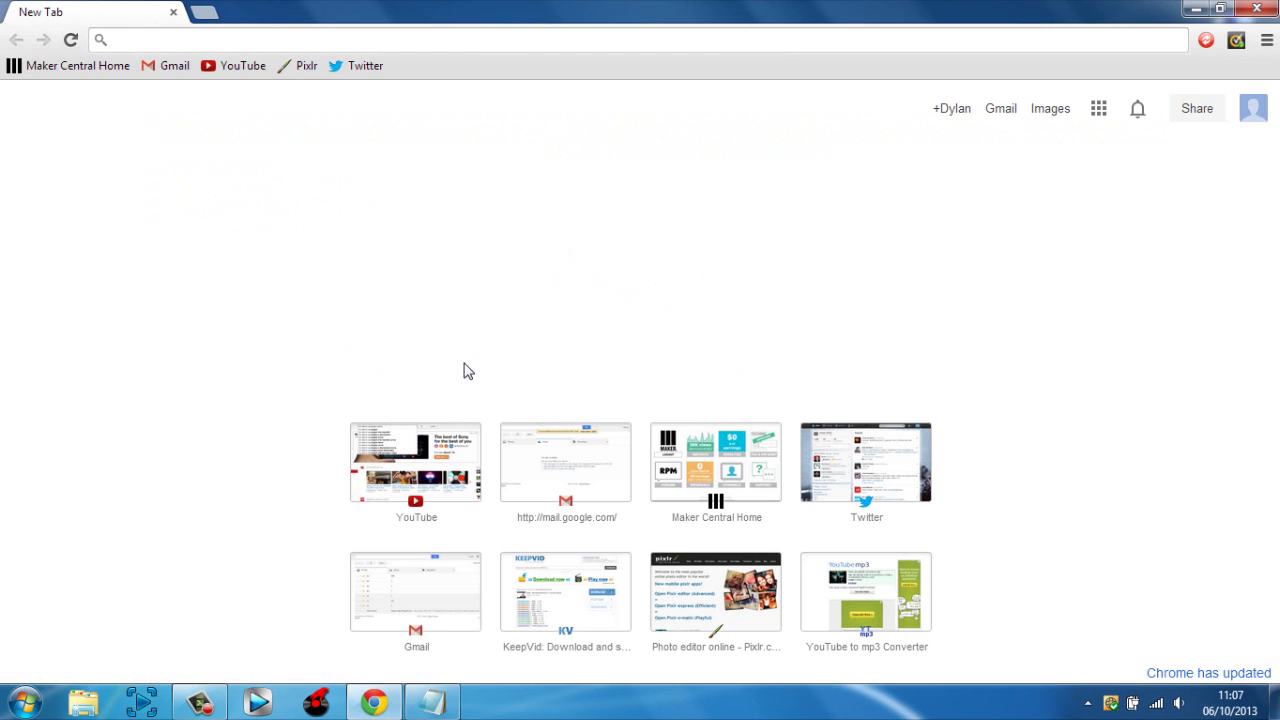
type("utorrent")
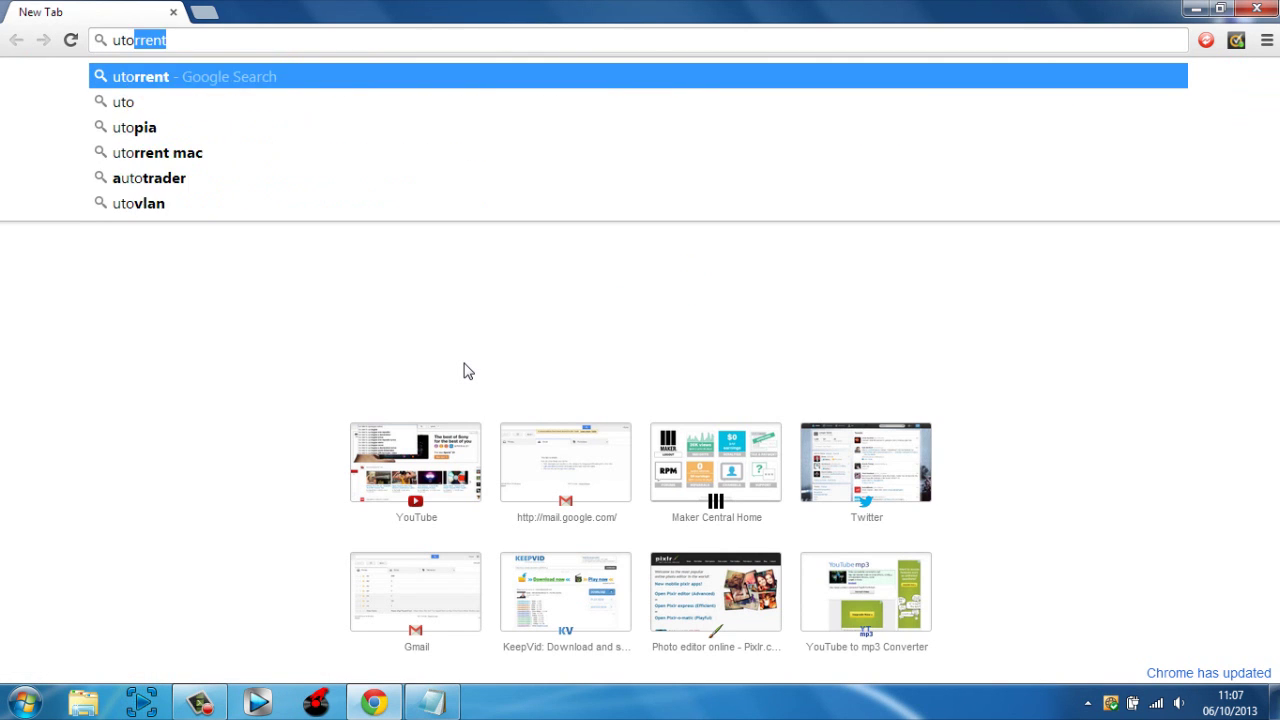
key("Return")
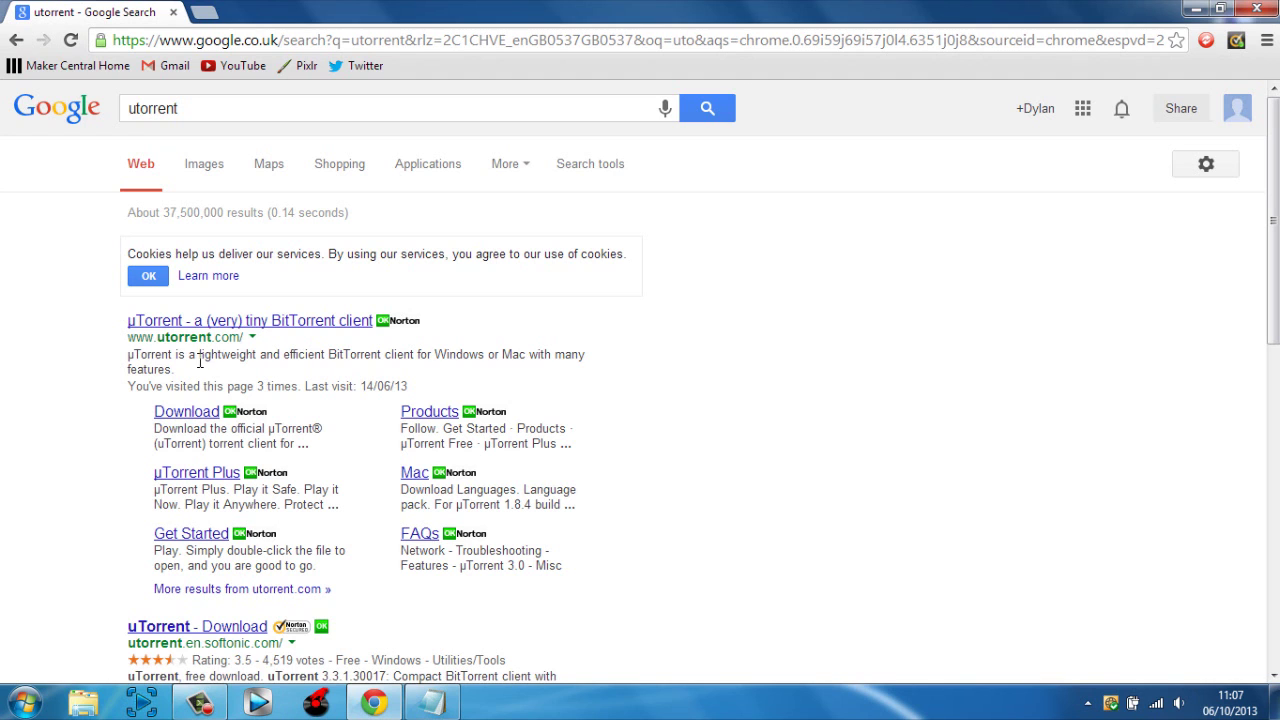
left_click(199, 321)
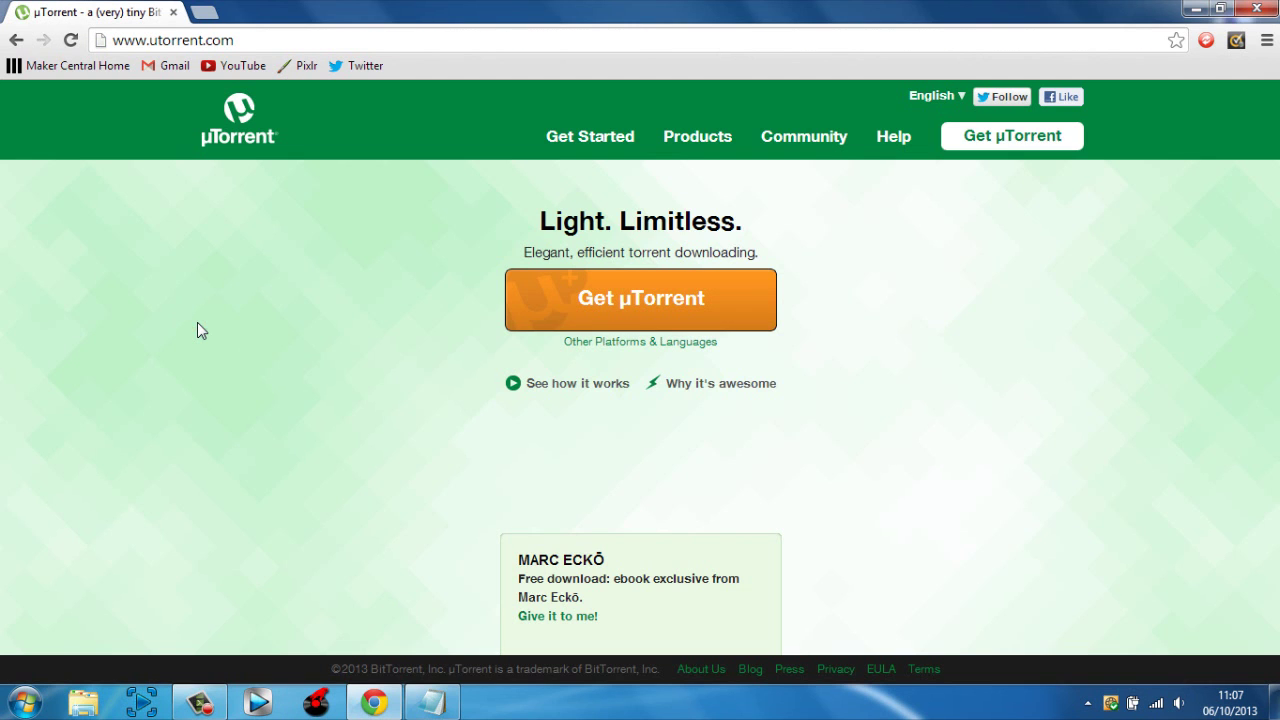
left_click(16, 40)
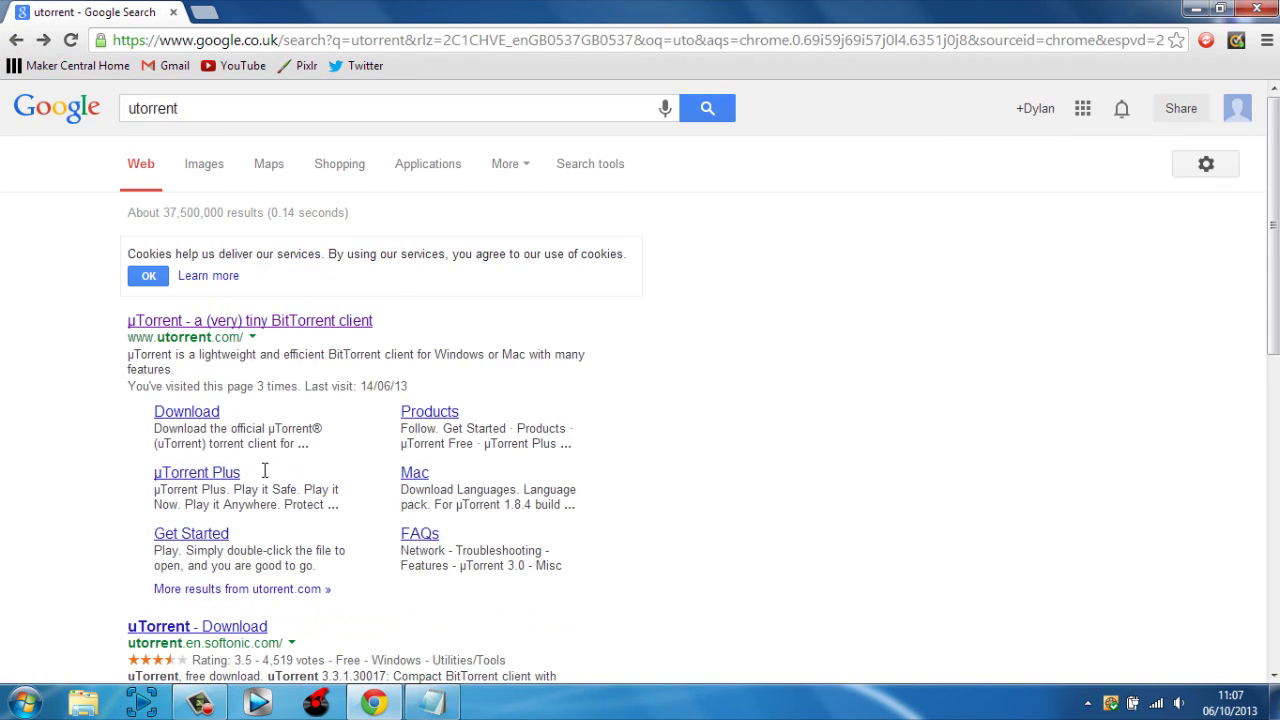
scroll(225, 548, "down", 2)
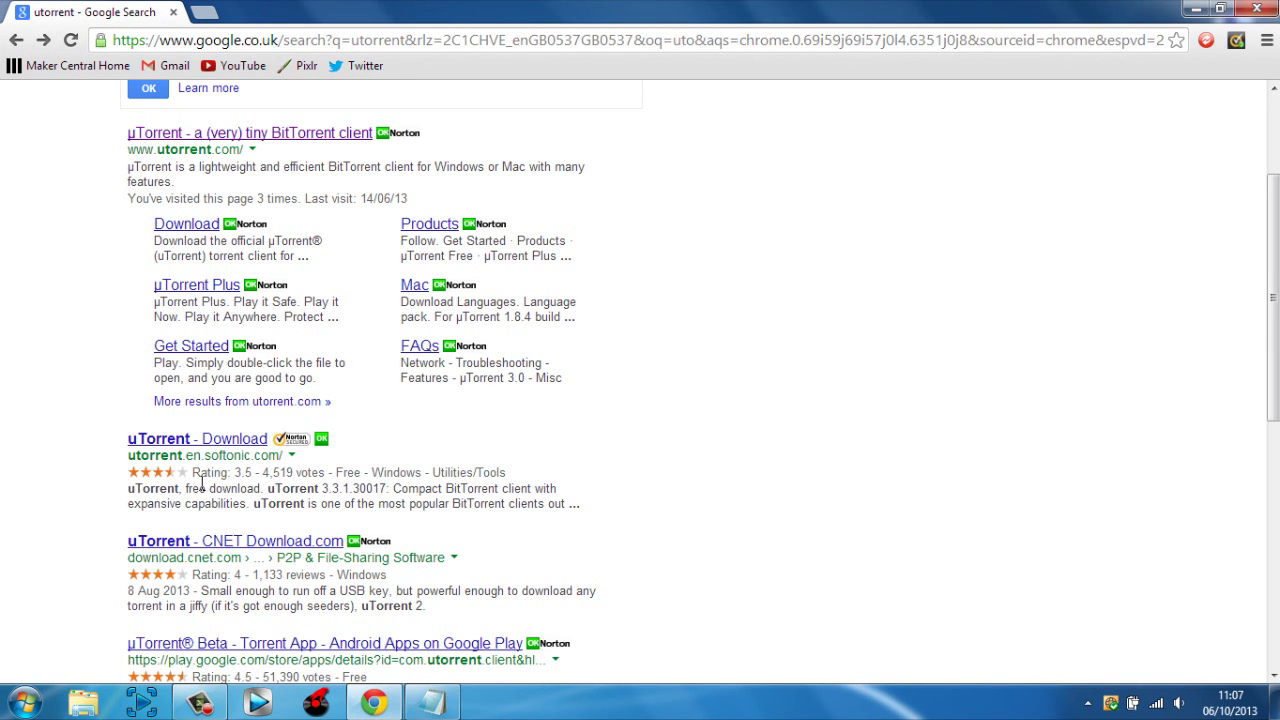
scroll(225, 582, "up", 2)
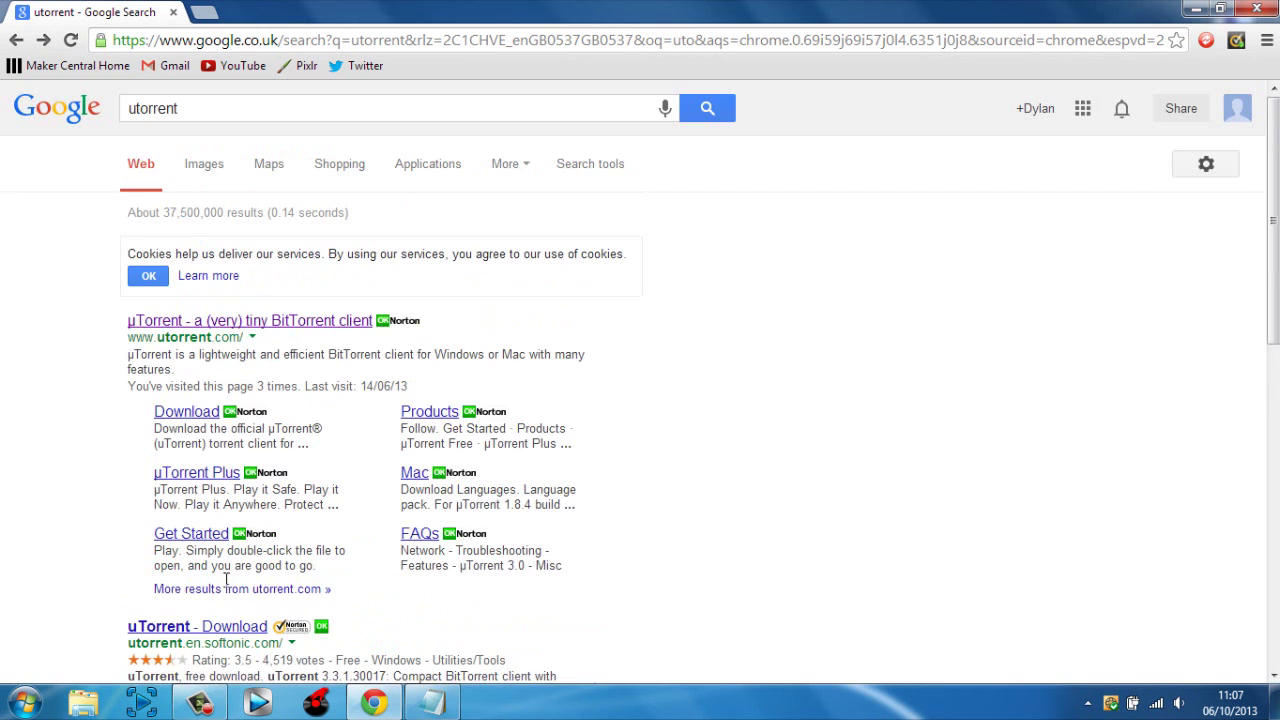
- Open the official µTorrent website from the search results and download the free version of the client
left_click(228, 325)
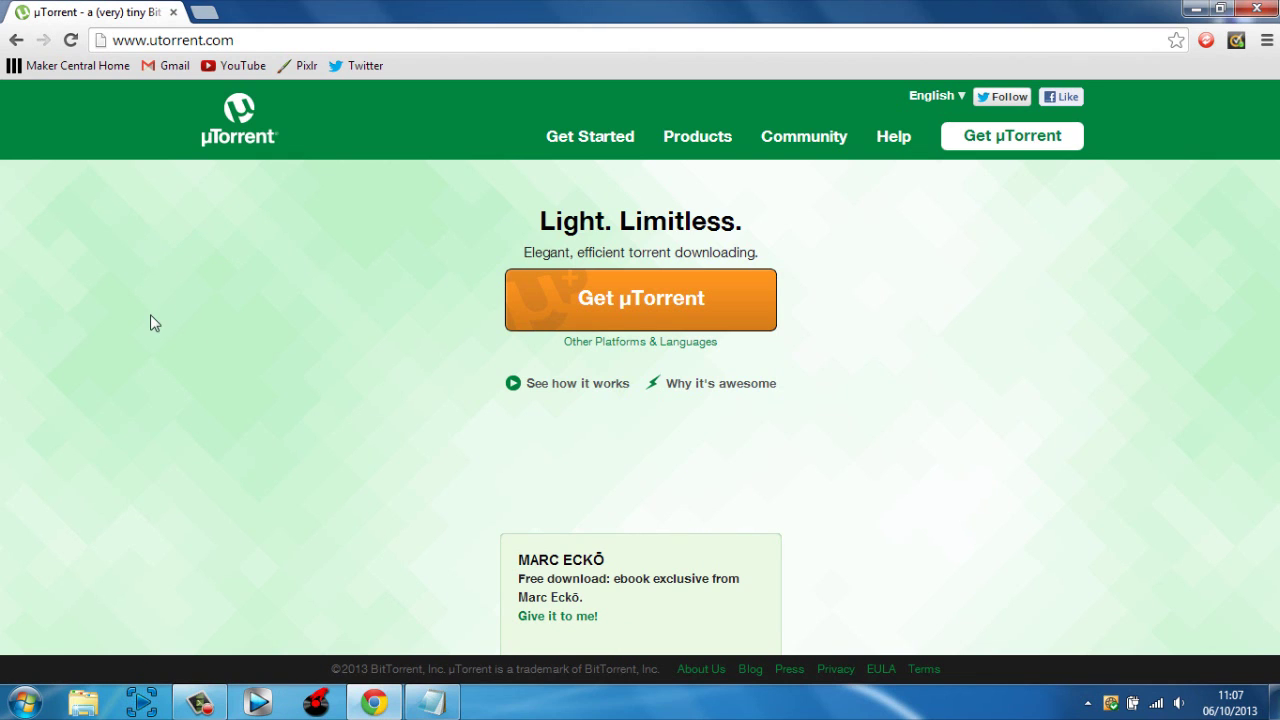
left_click(549, 306)
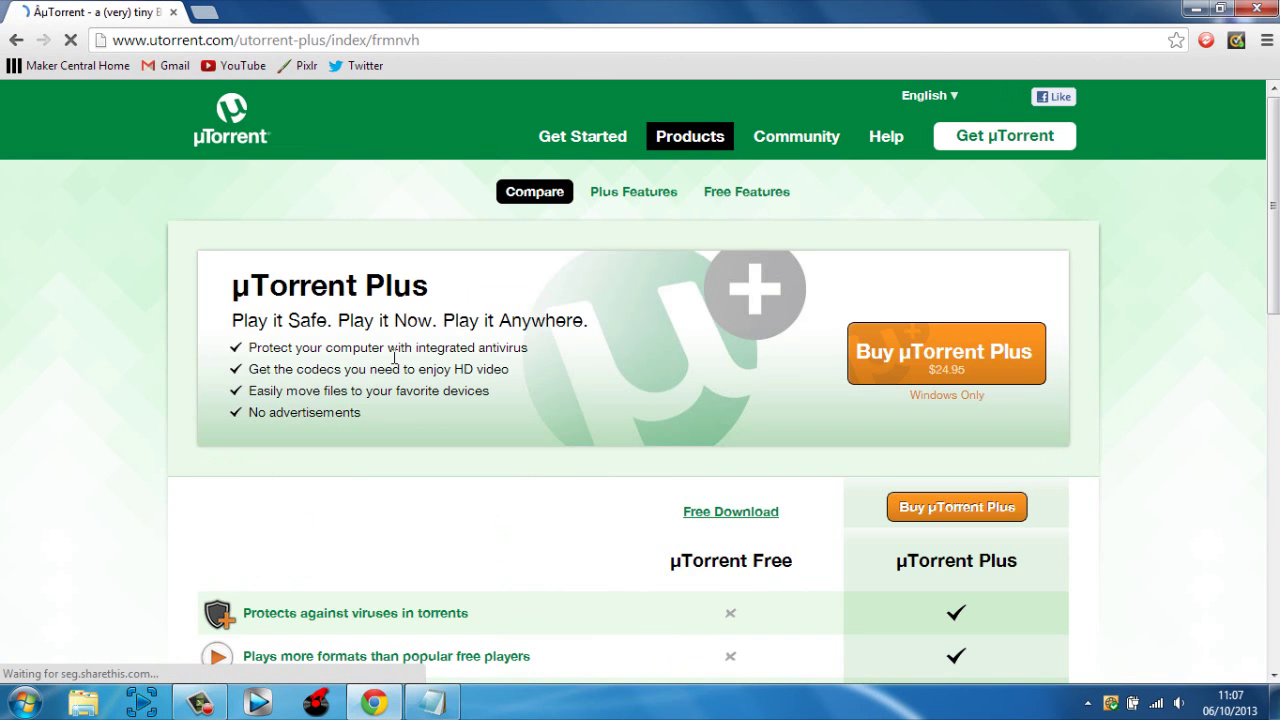
scroll(751, 437, "down", 3)
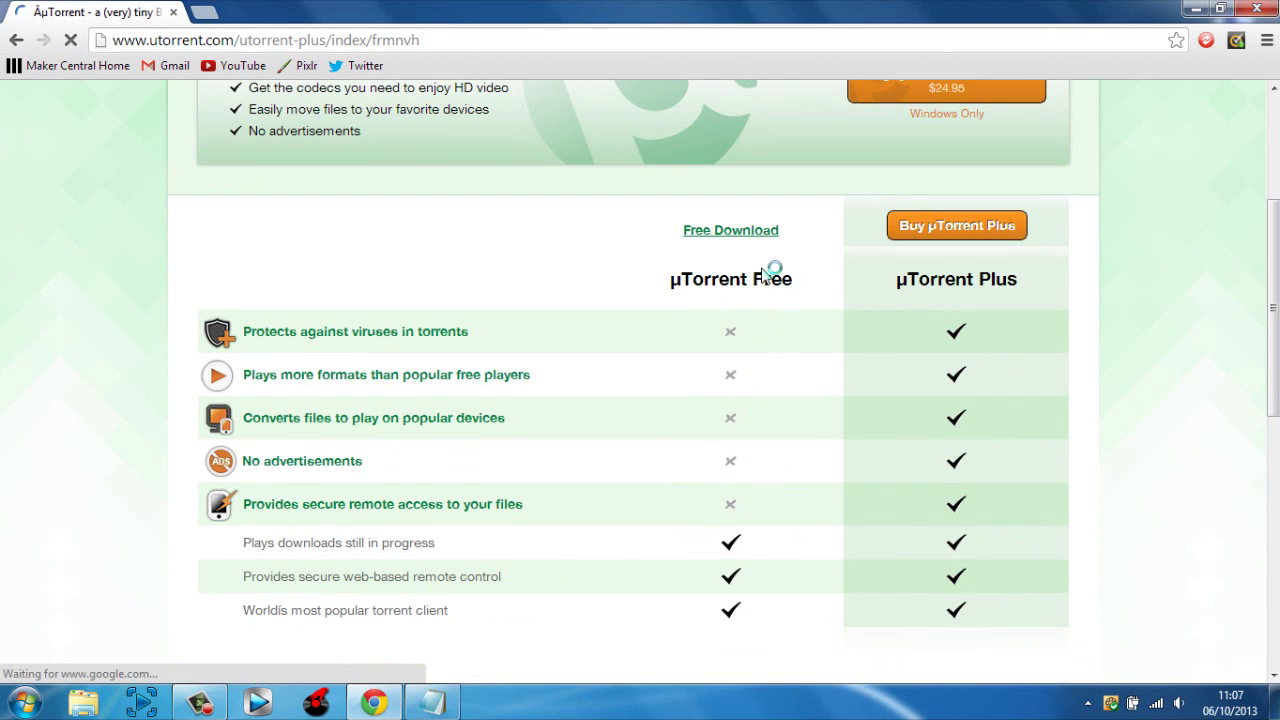
scroll(843, 400, "down", 2)
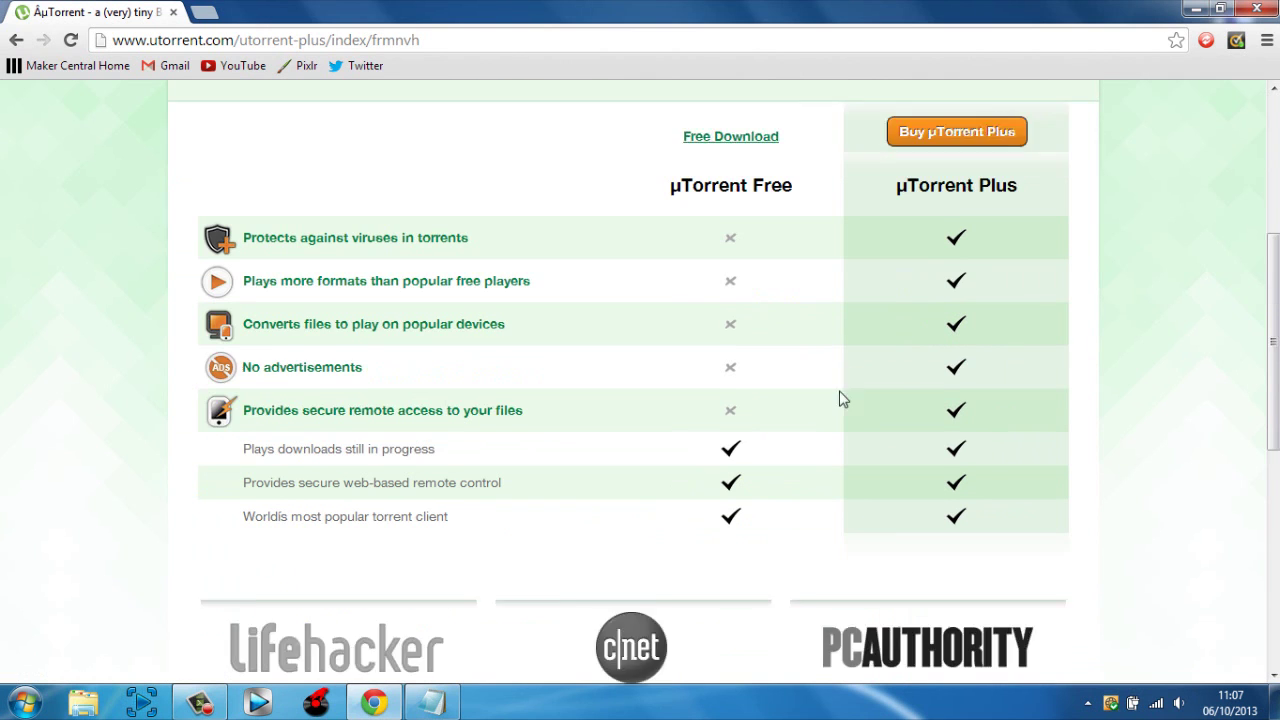
scroll(745, 162, "up", 1)
left_click(744, 141)
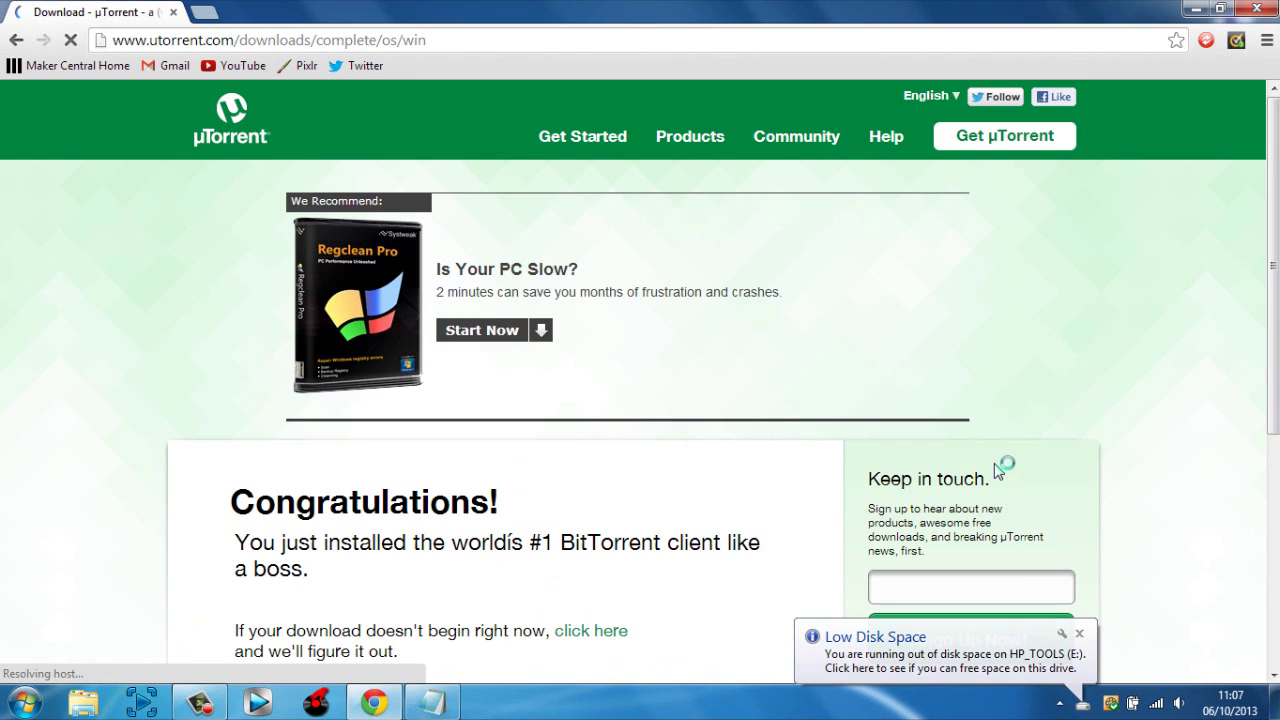
- Dismiss the low disk space notification and run the downloaded utorrent.exe installer
scroll(1026, 328, "down", 1)
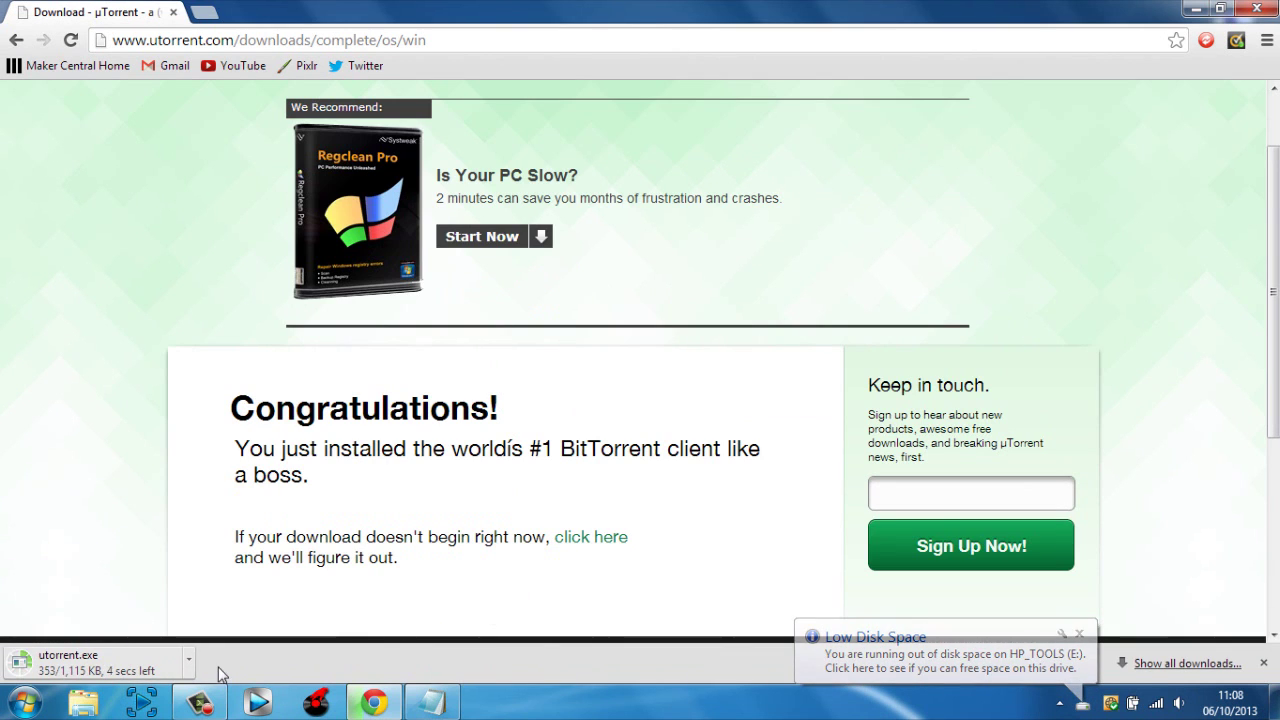
left_click(1079, 636)
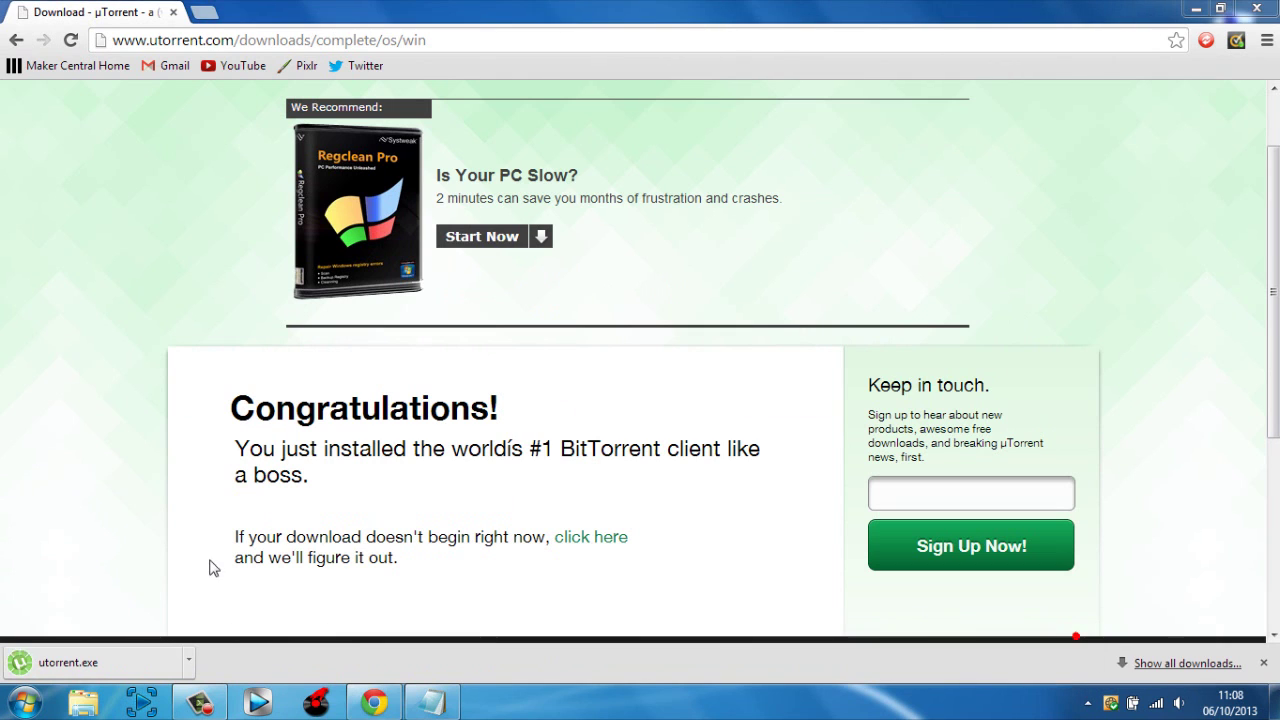
left_click(85, 676)
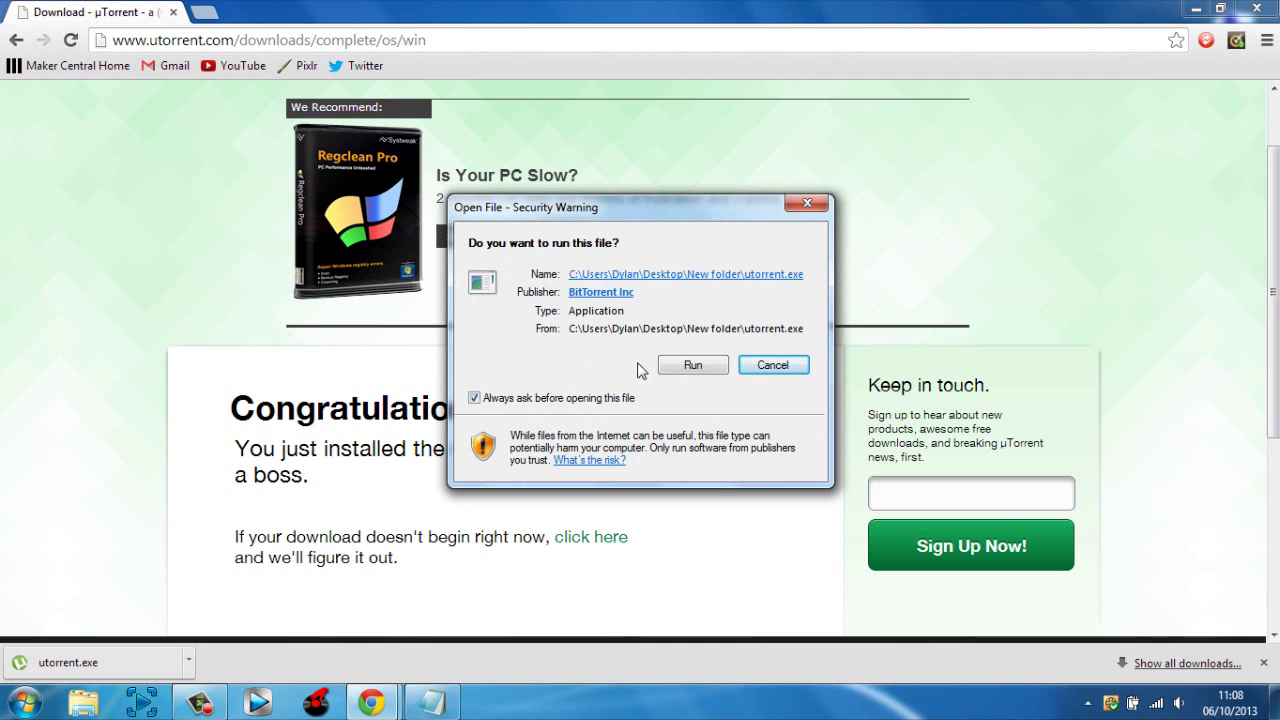
left_click(670, 372)
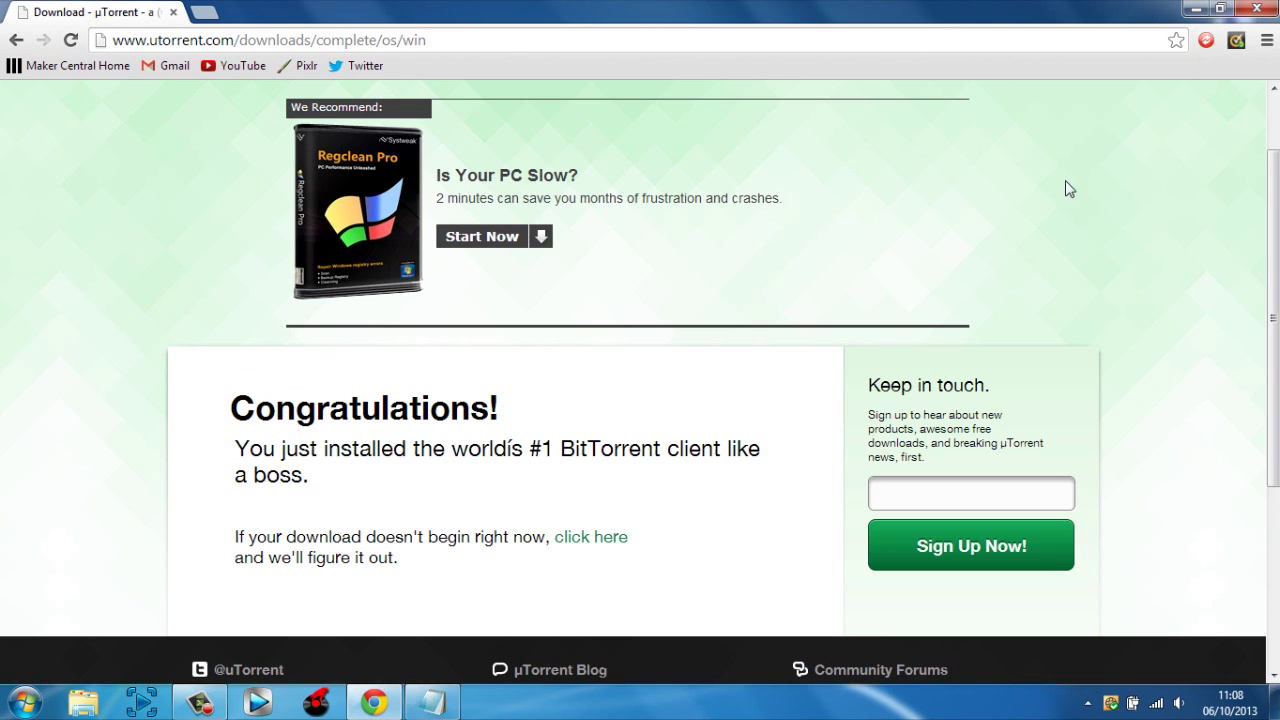
- Minimize the browser, look through the list of installed programs and search the computer for utorrent
left_click(1195, 8)
key("super")
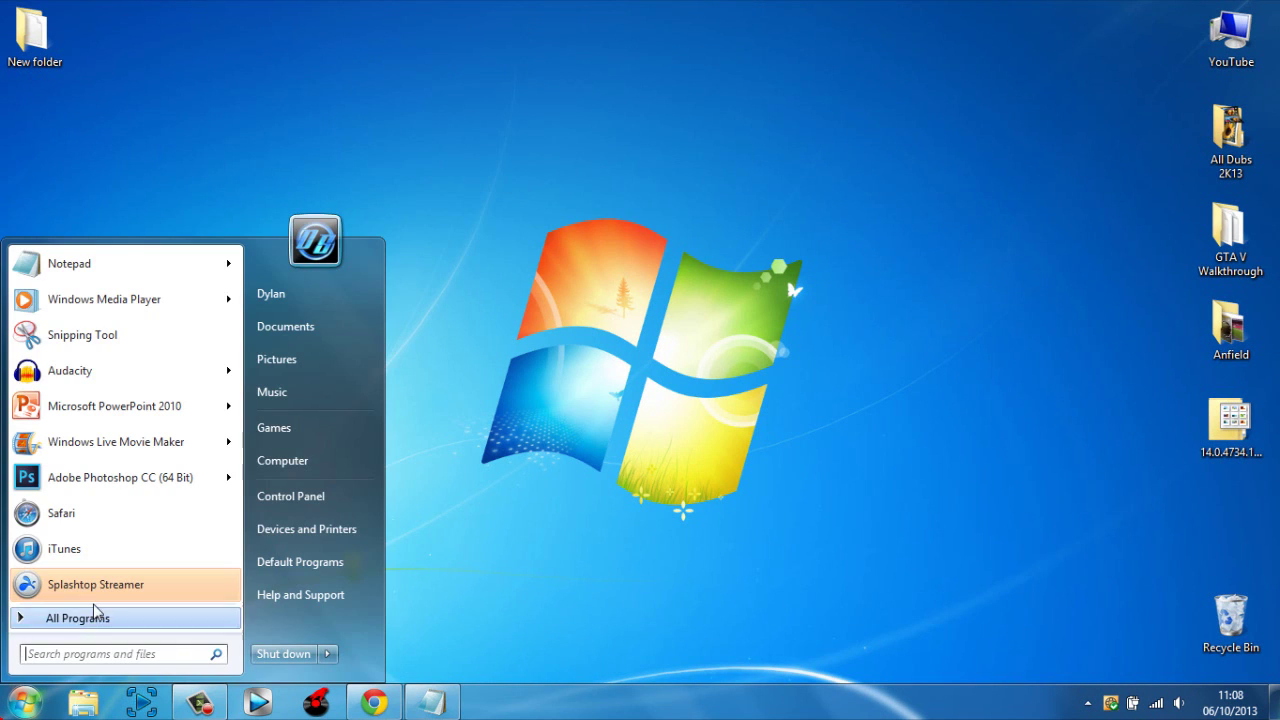
left_click(94, 612)
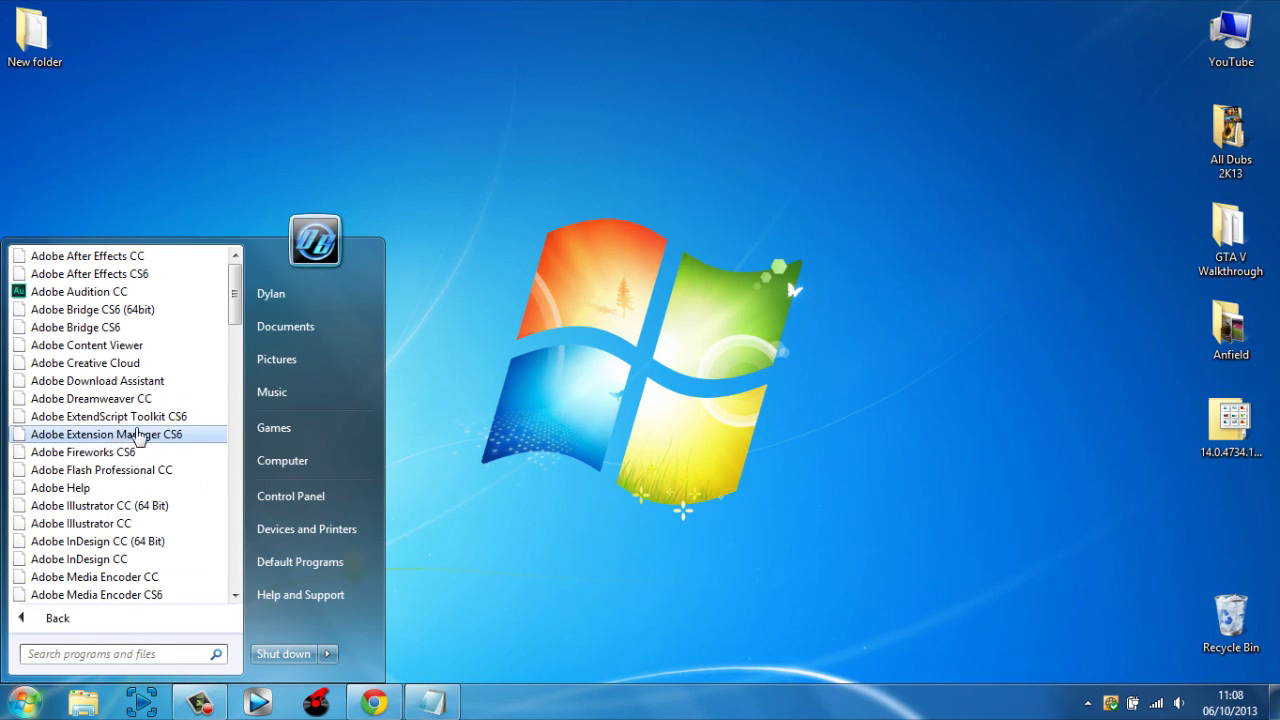
left_click_drag(234, 320, 229, 610)
left_click(509, 520)
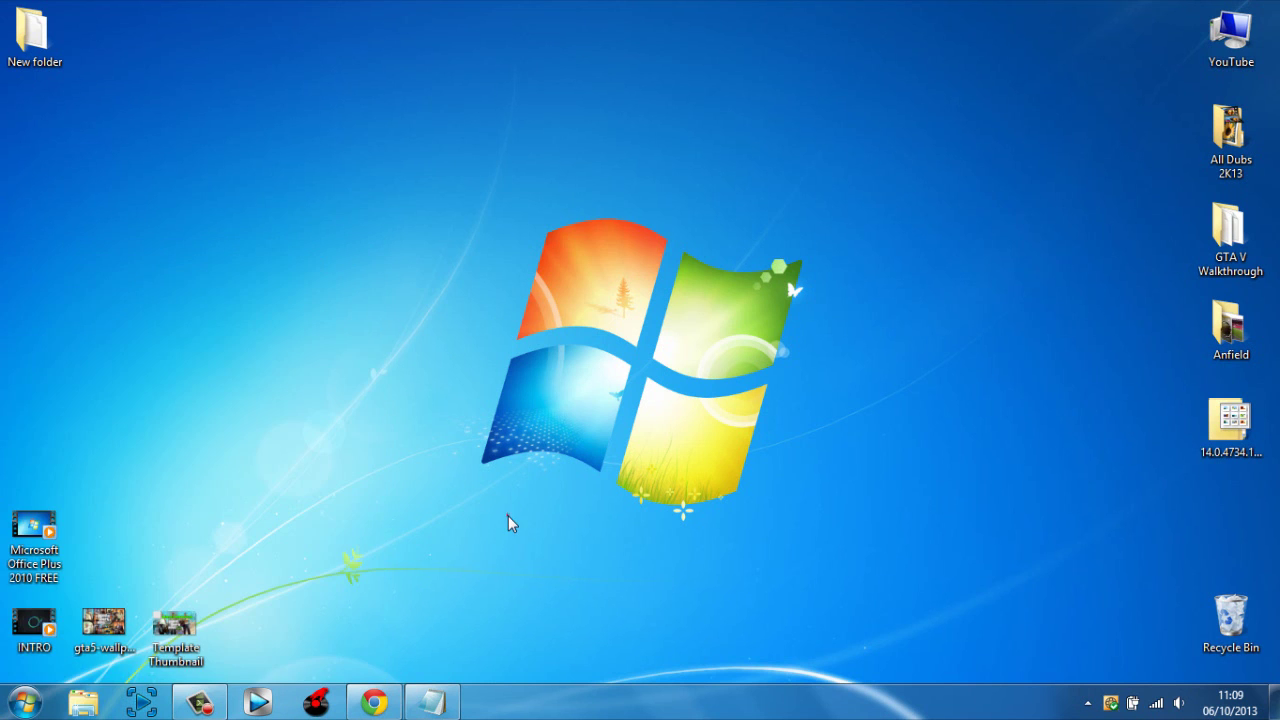
key("super")
type("utorrent")
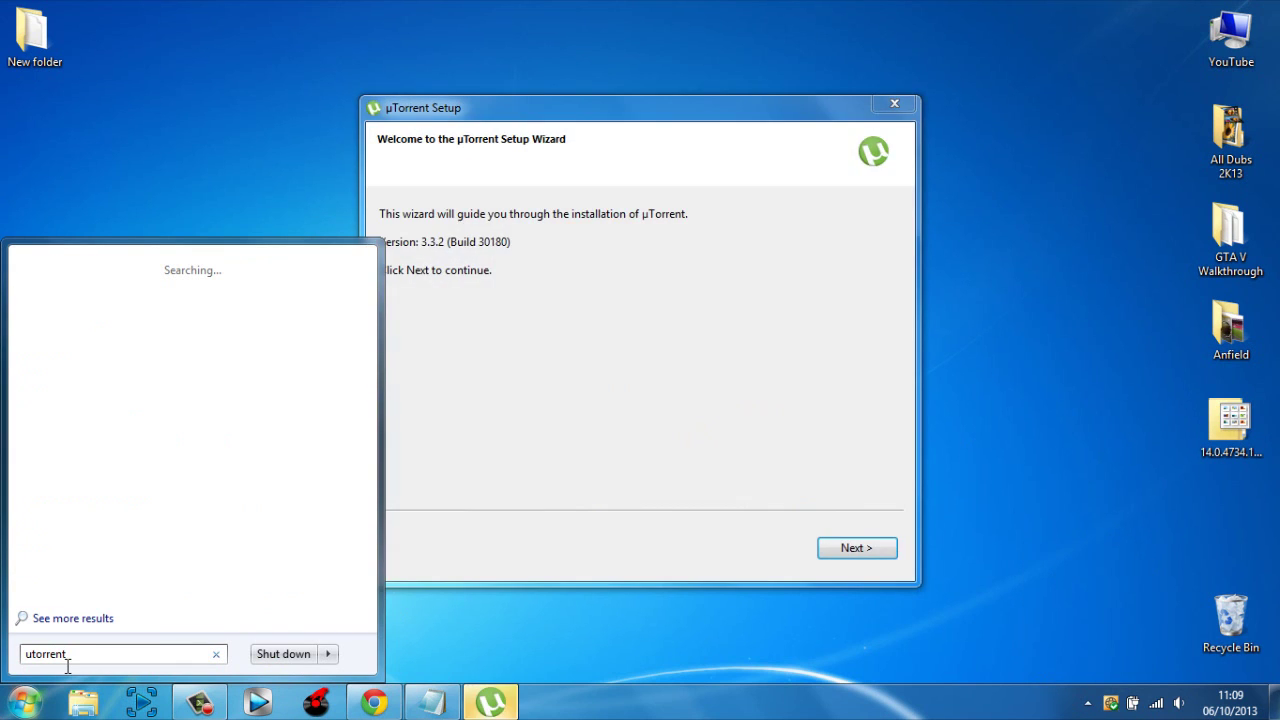
left_click(492, 477)
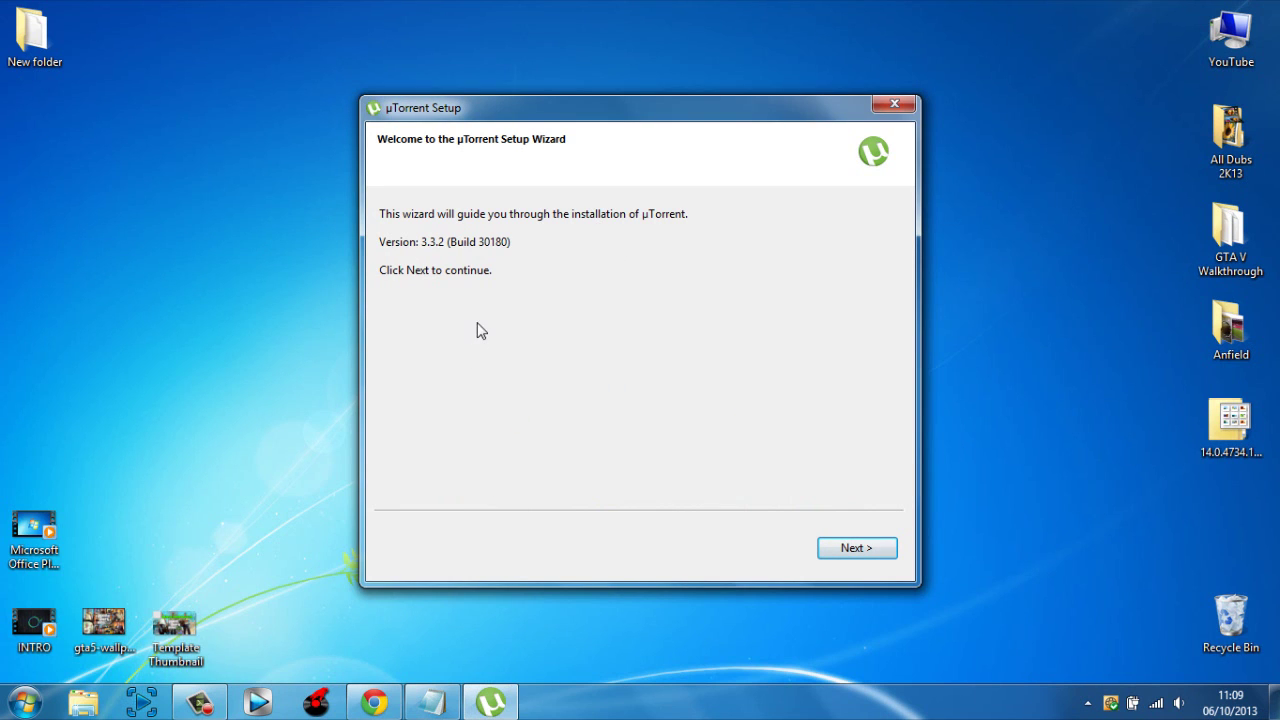
- Advance the µTorrent setup past its welcome and scam warning pages to the install options
left_click(842, 542)
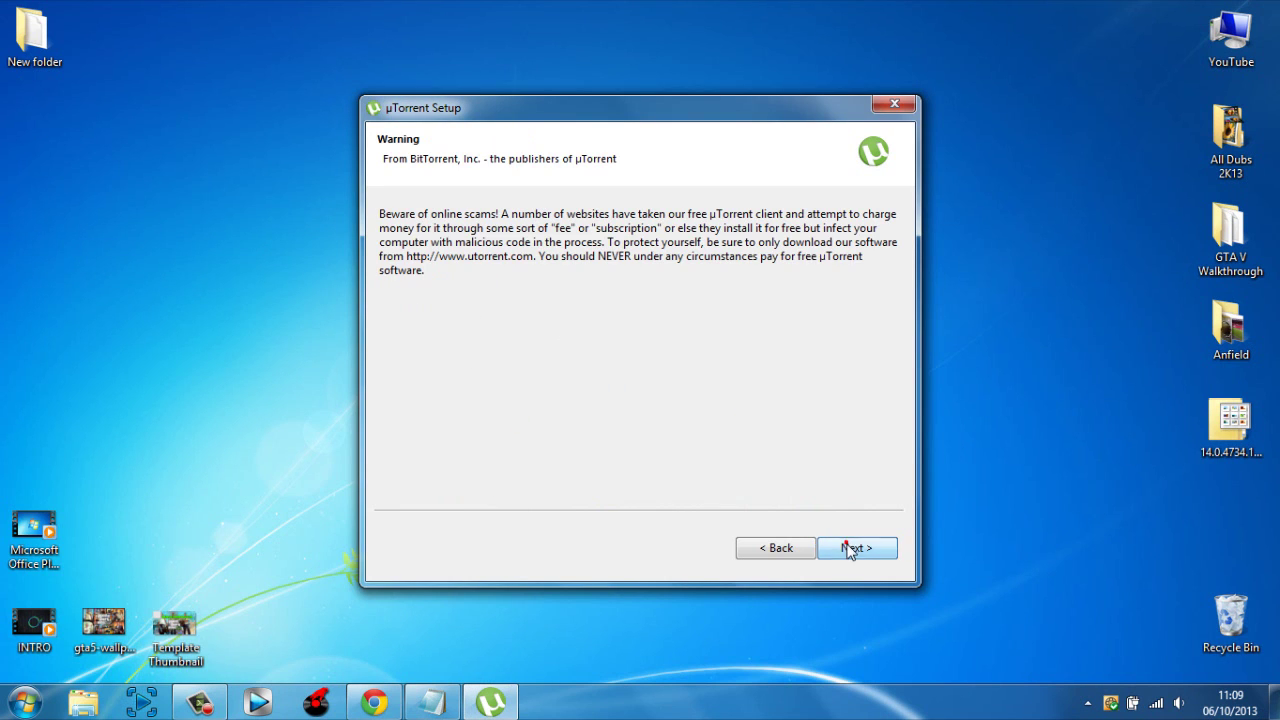
left_click(845, 550)
left_click(845, 552)
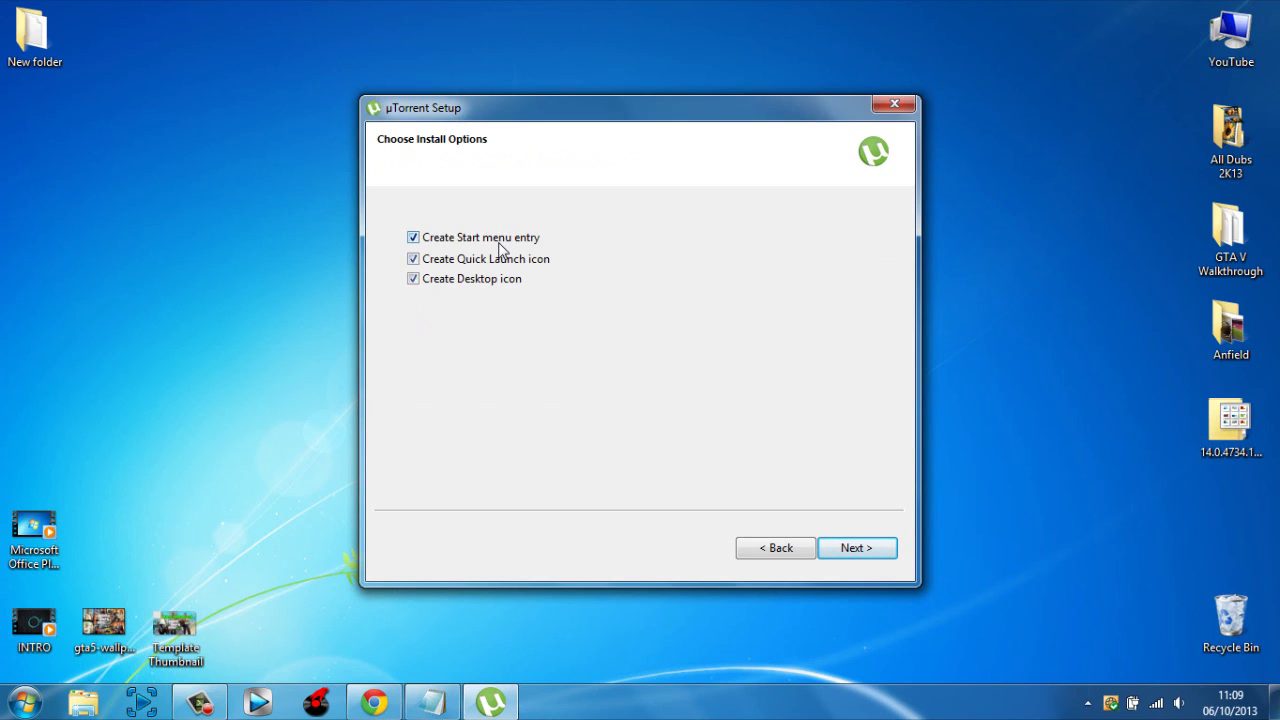
- Confirm the Start menu entry, Quick Launch icon and Desktop icon options, and continue with the preselected firewall, startup and file type settings
left_click(498, 241)
left_click(505, 259)
left_click(508, 284)
left_click(880, 556)
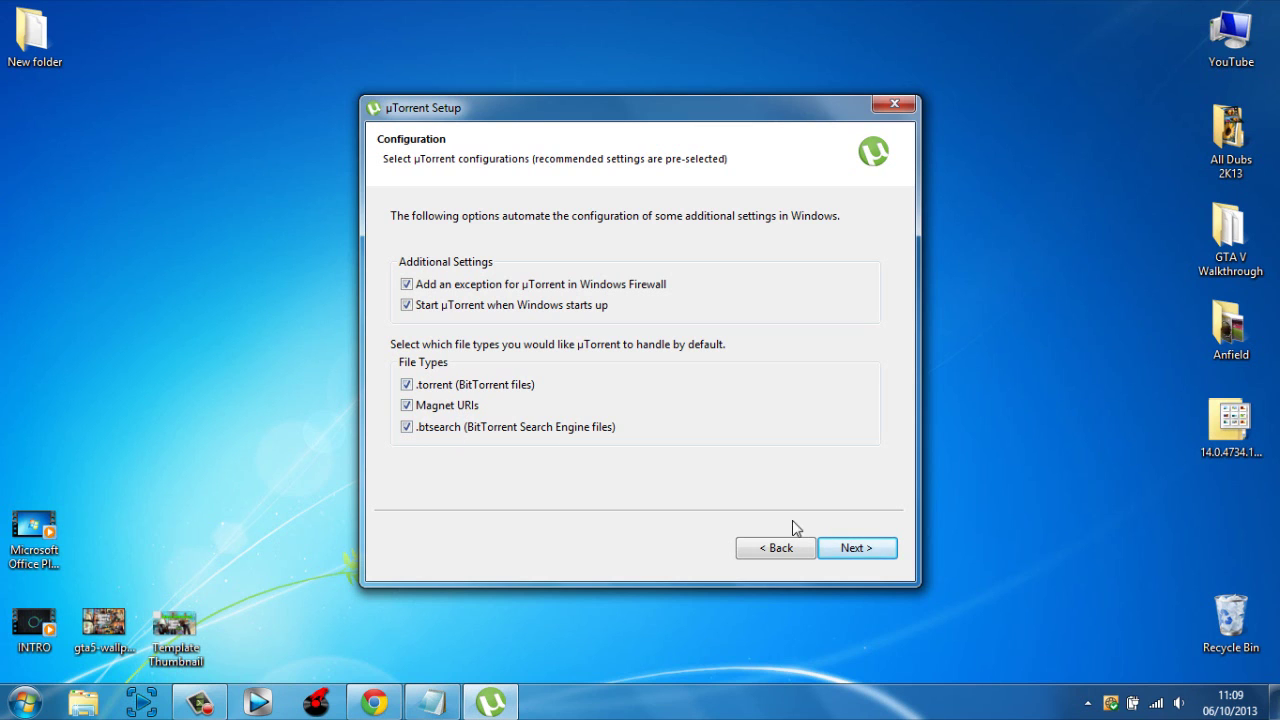
left_click(858, 551)
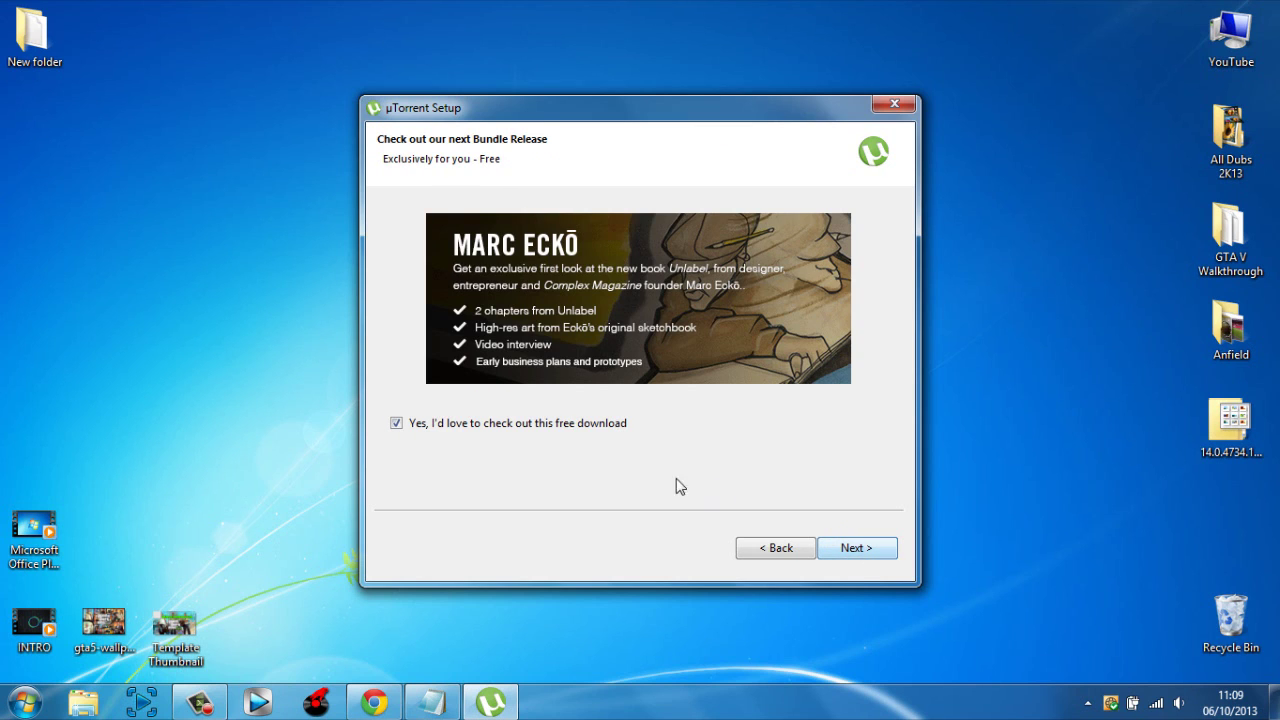
- Decline the free bundle download and enable notification before installing updates
left_click(535, 423)
left_click(396, 423)
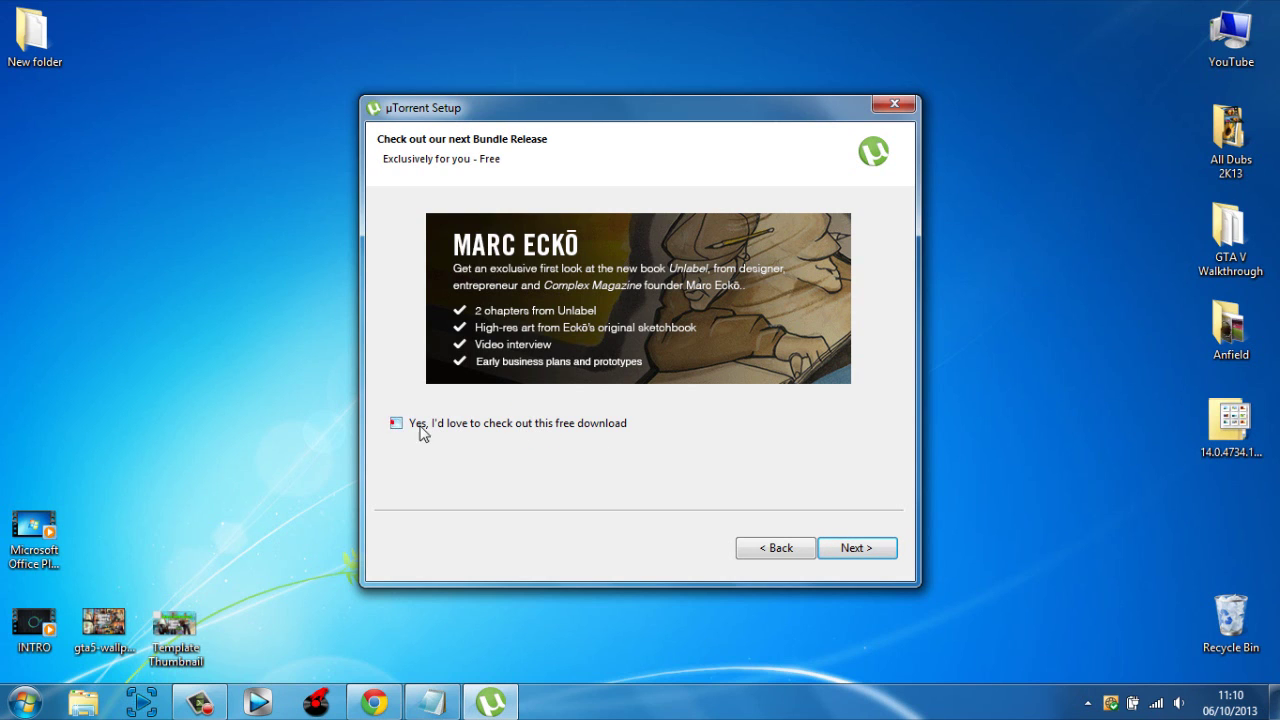
left_click(860, 550)
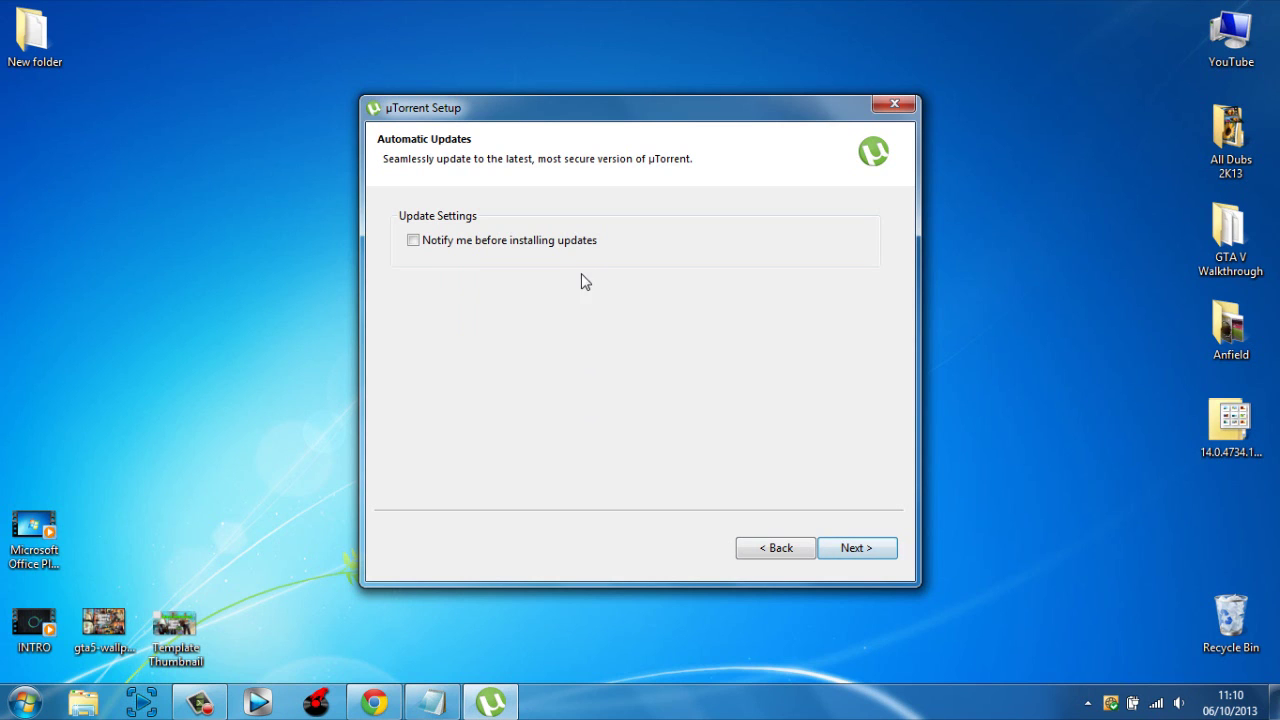
left_click(568, 247)
left_click(870, 555)
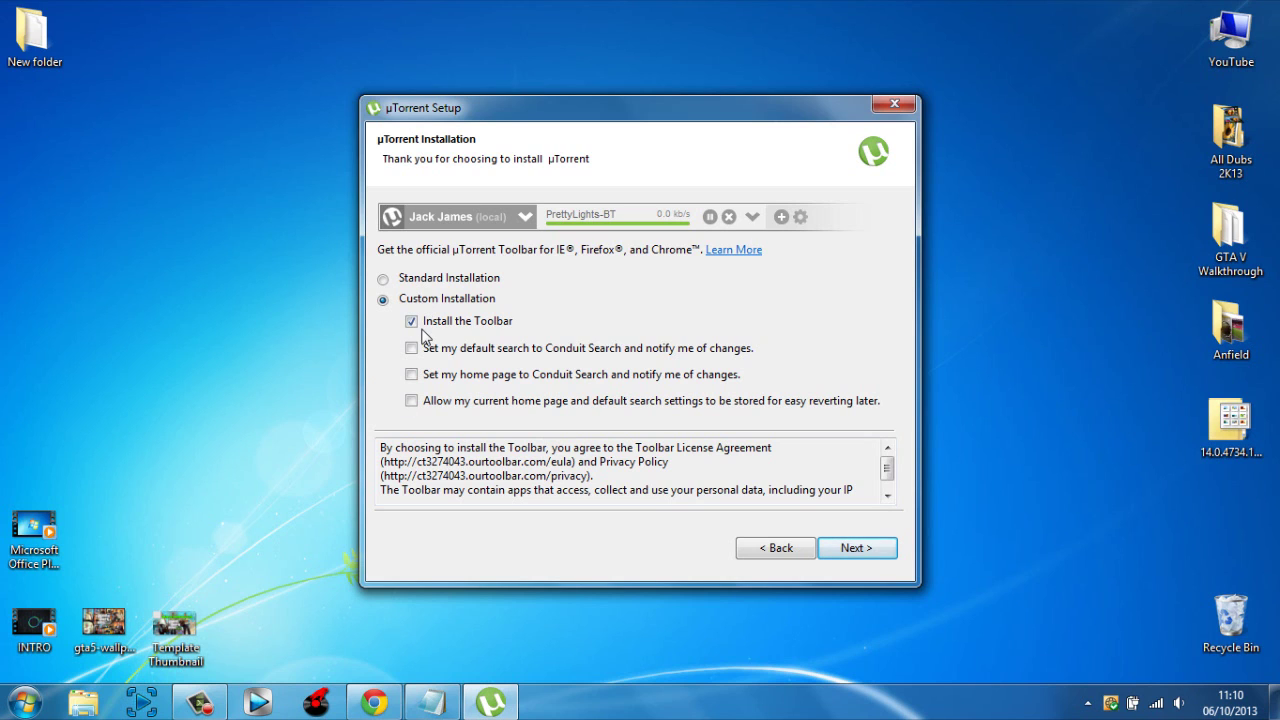
- Exclude the toolbar from the custom installation, accept the WinZip Registry Optimizer offer and complete the upgrade, maximizing the µTorrent window
left_click(411, 321)
left_click(864, 552)
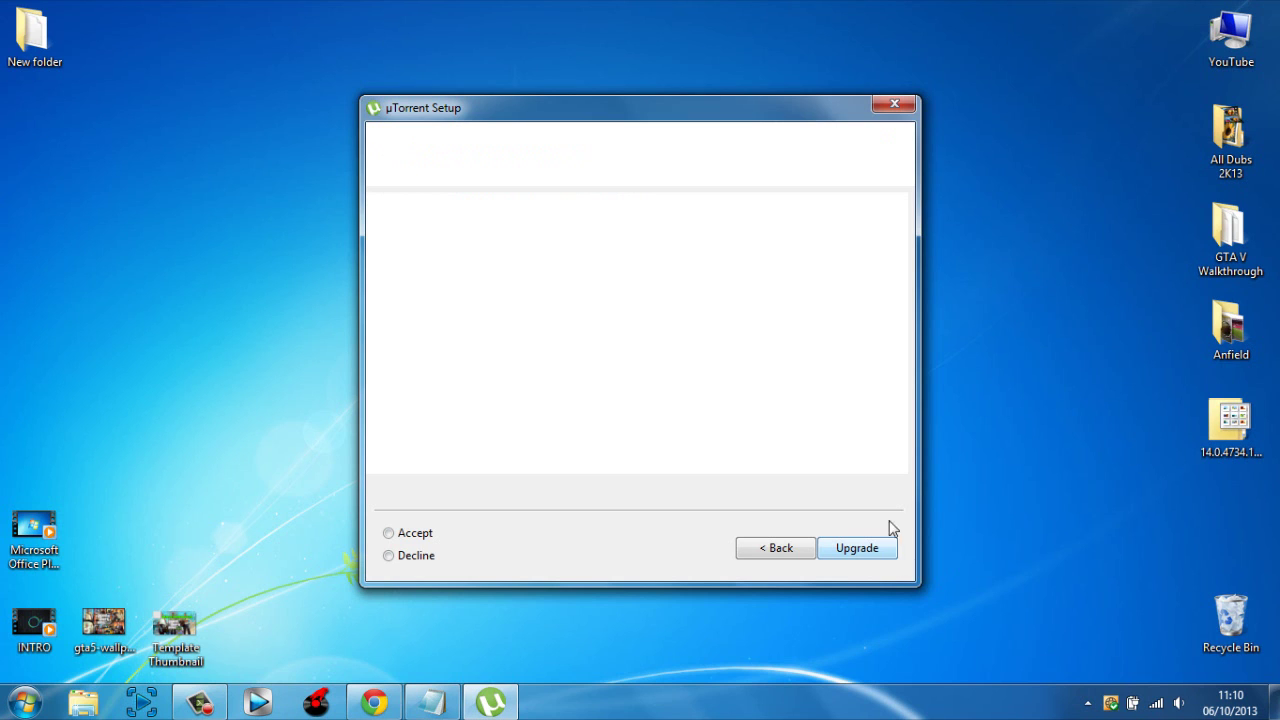
left_click(390, 534)
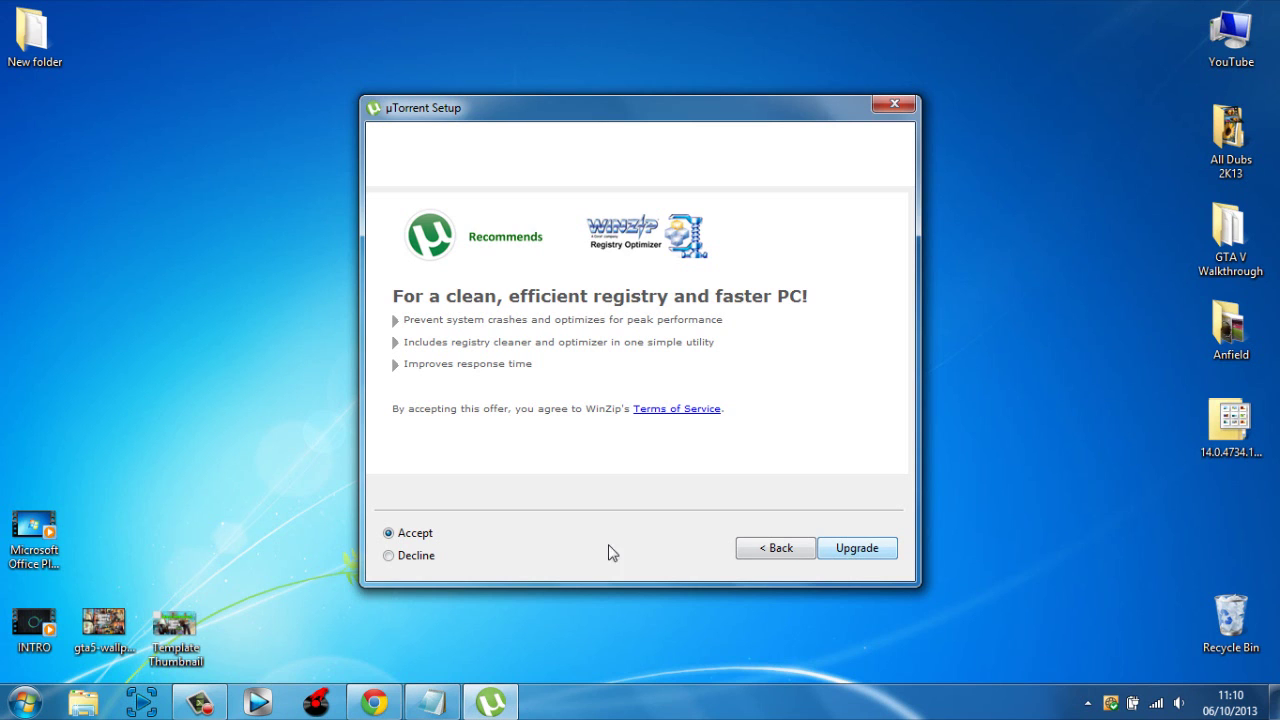
left_click(891, 549)
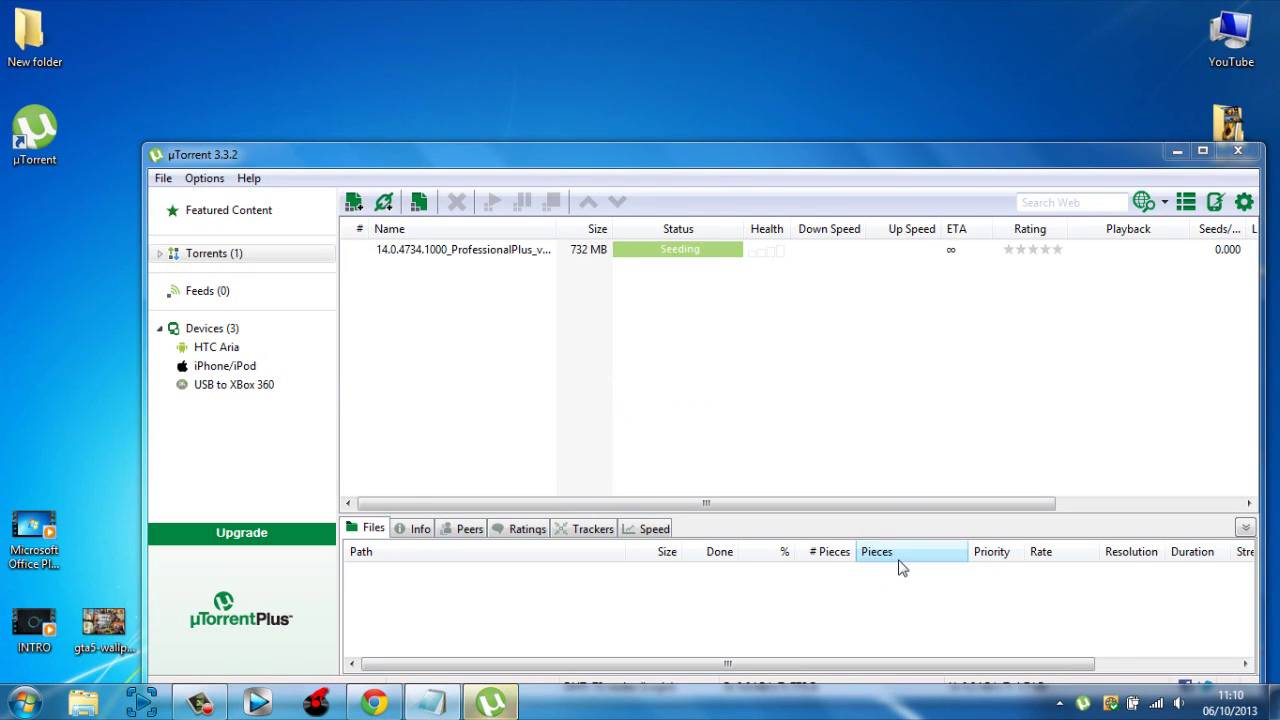
double_click(686, 155)
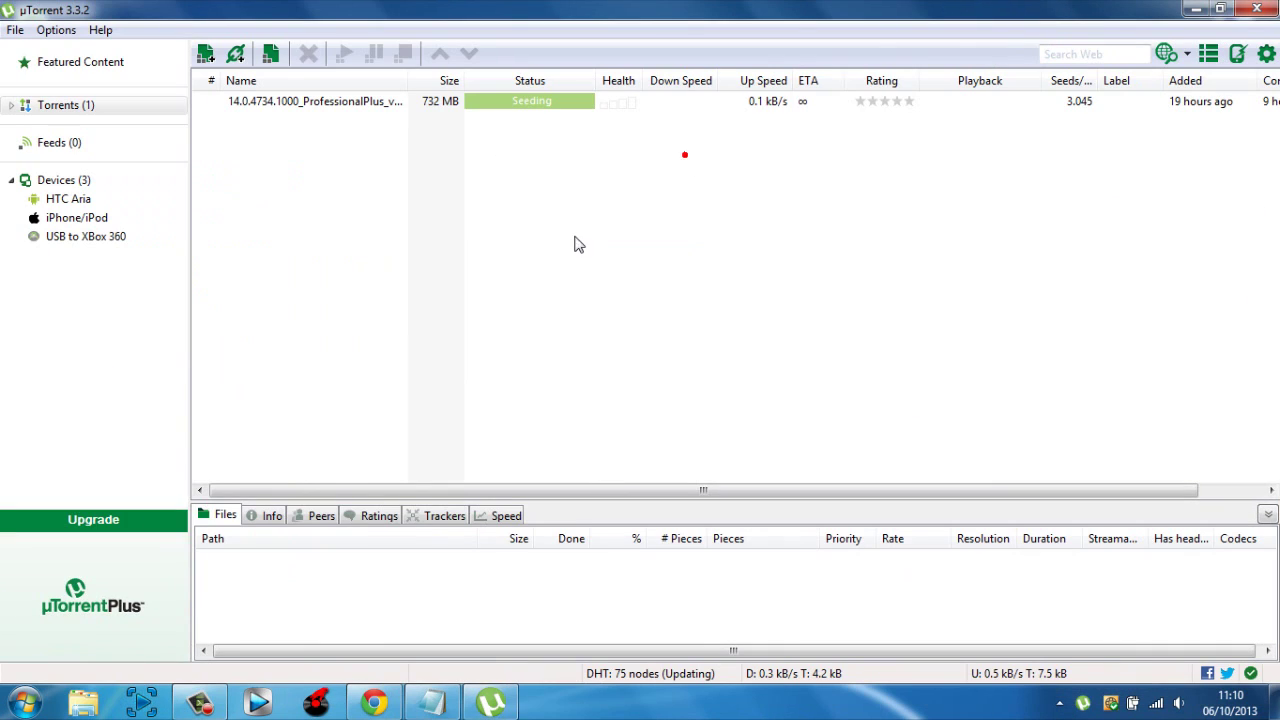